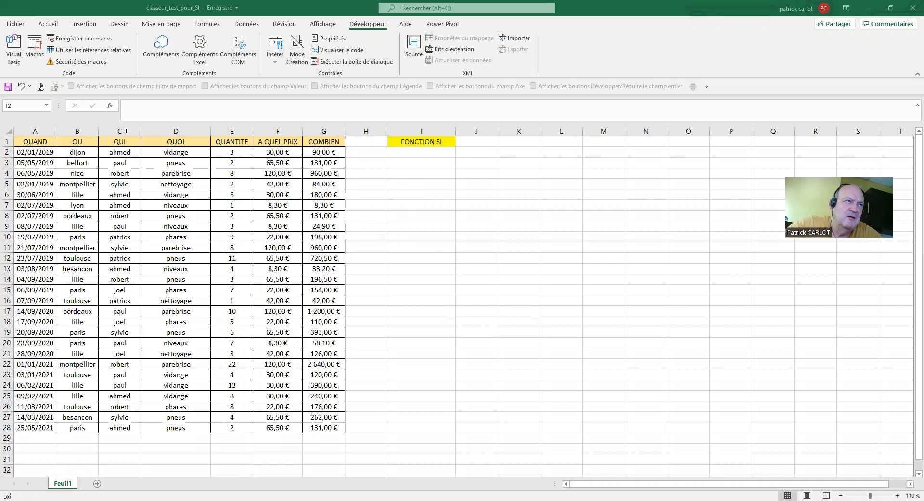
- In cell I2, start an SI formula whose logical test compares C2 with the first name shown in row 2, entered as quoted text
click(126, 131)
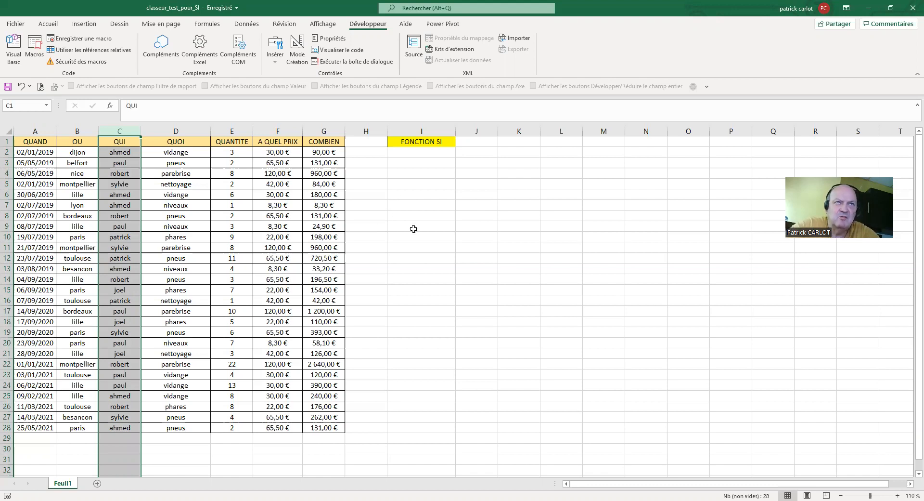
click(417, 143)
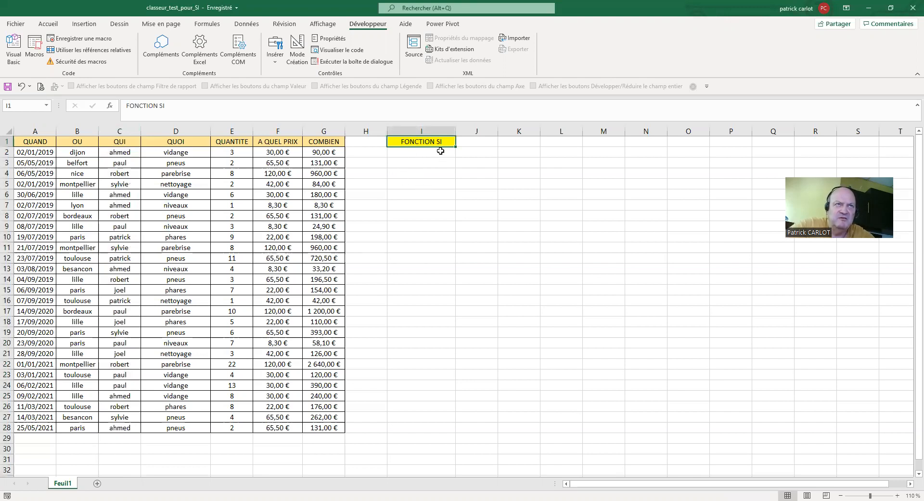
click(412, 154)
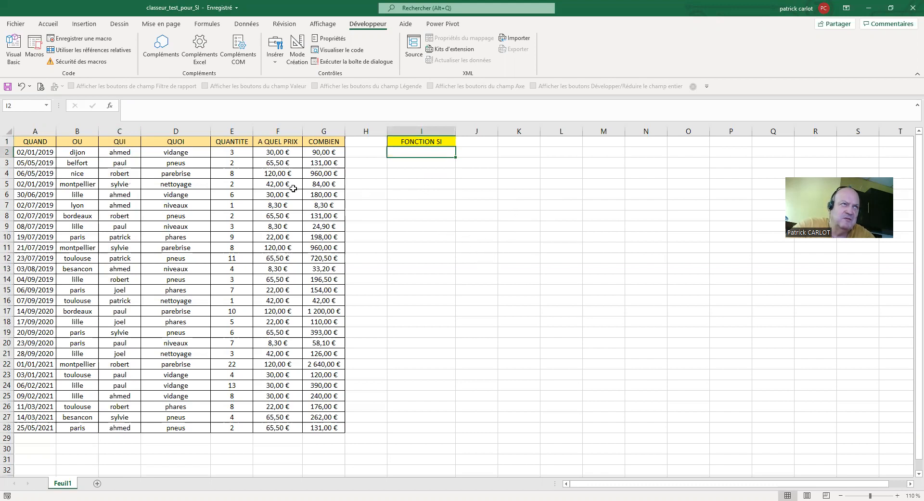
click(151, 114)
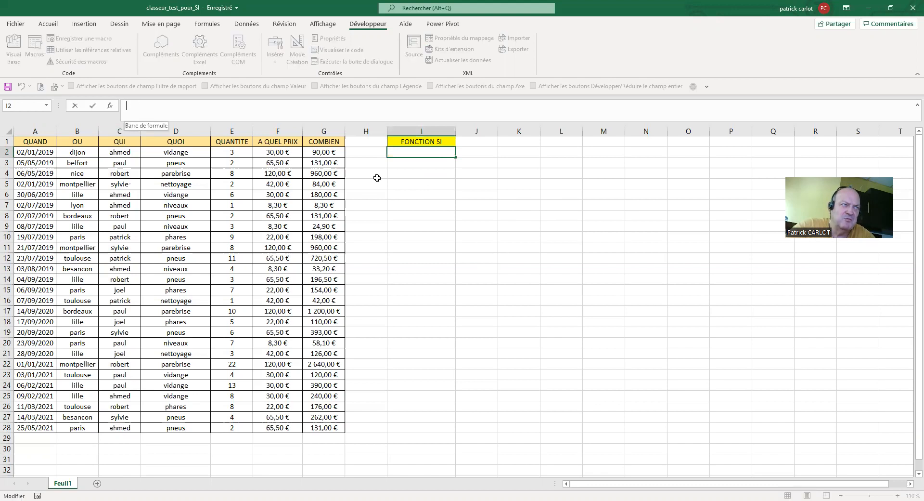
text(=)
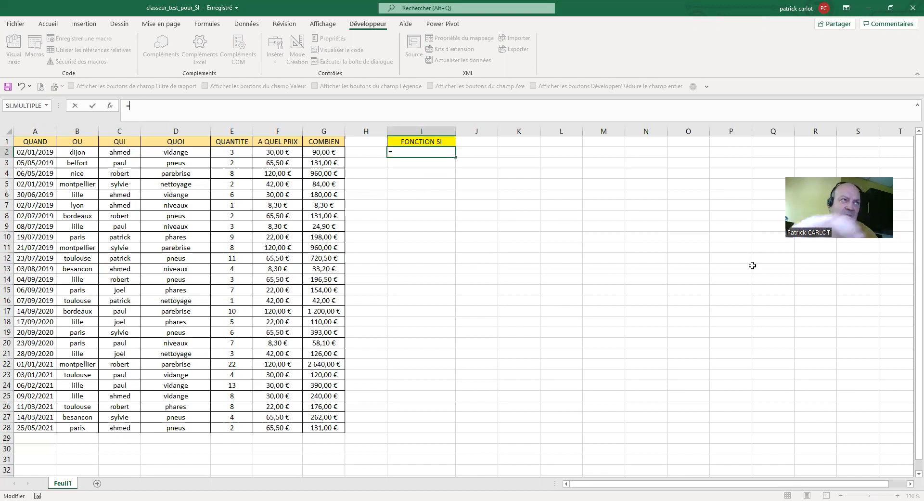
text(SI)
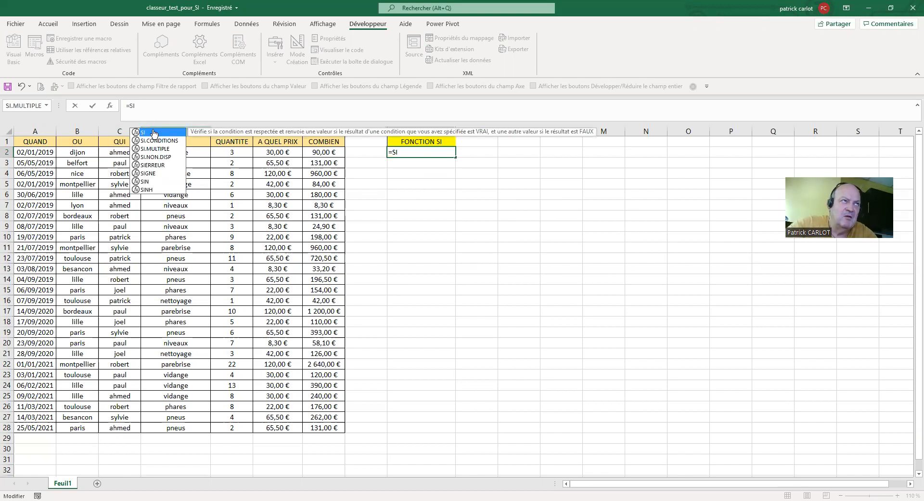
text(()
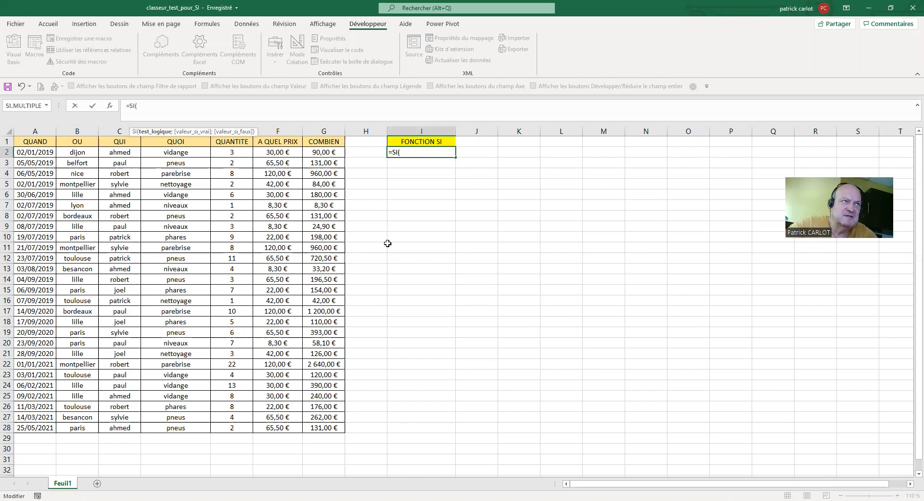
click(127, 152)
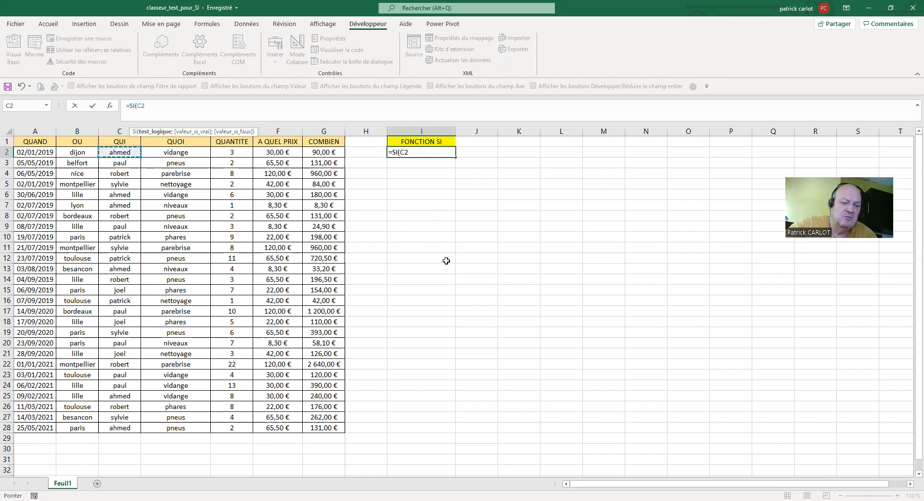
text(="ahmed)
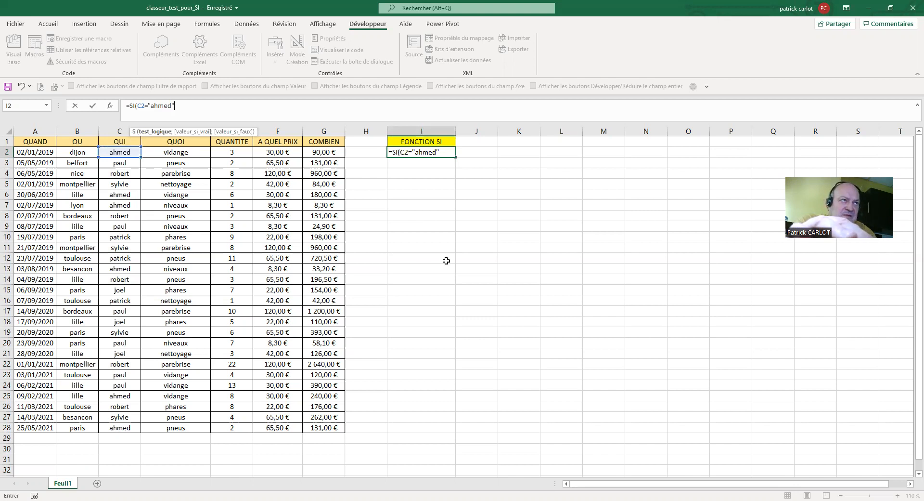
- Complete the SI formula to return that same name if true and "" if false, and fill it down from I2 to I27
text(;)
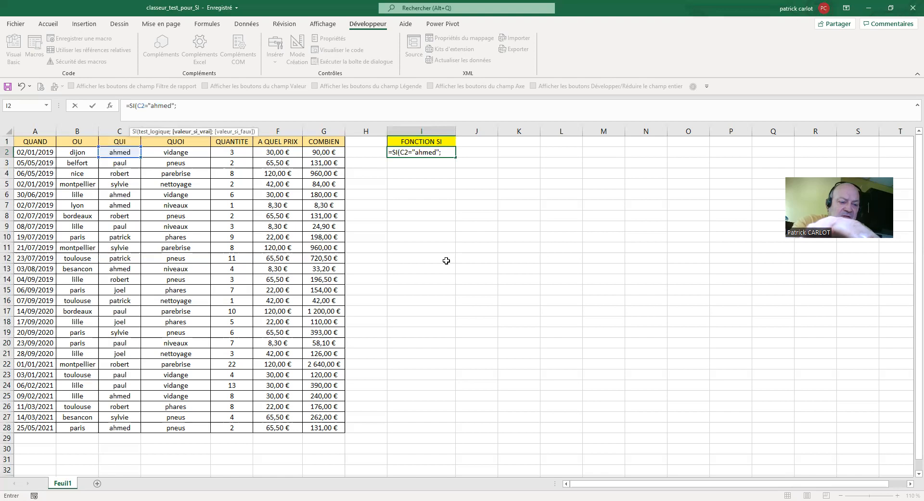
text("ahmed)
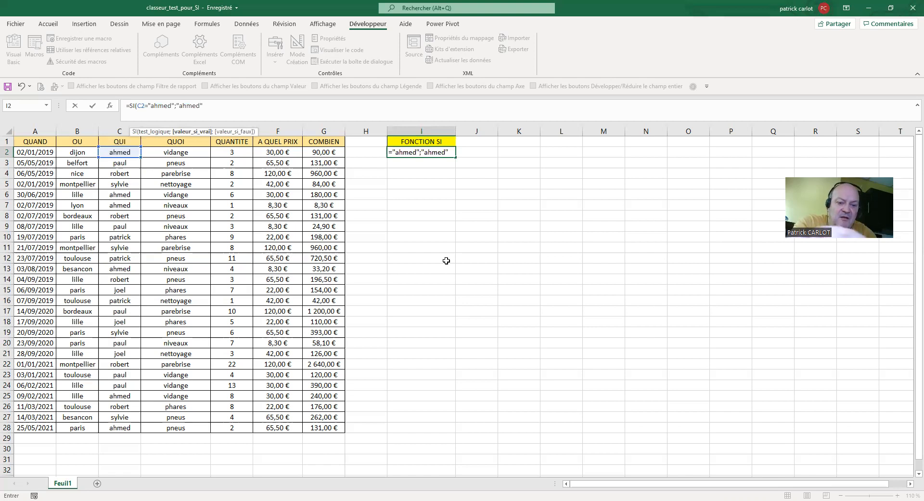
text(";)
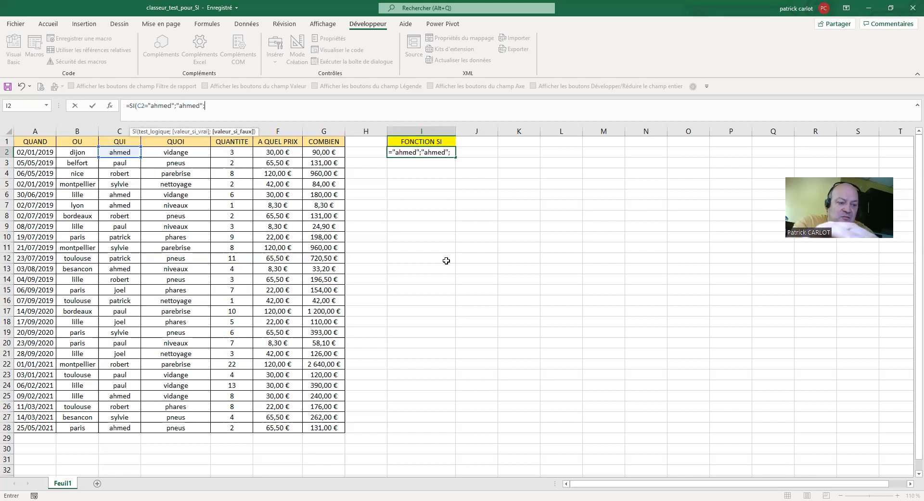
text("")
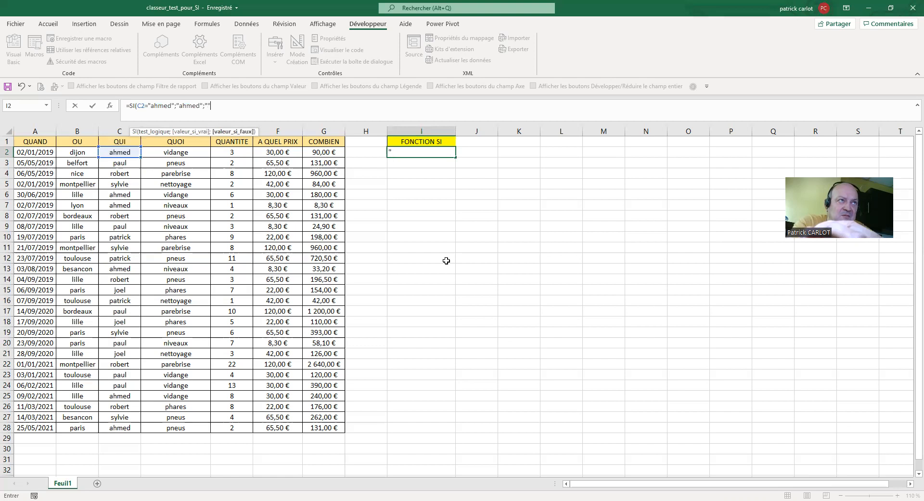
text())
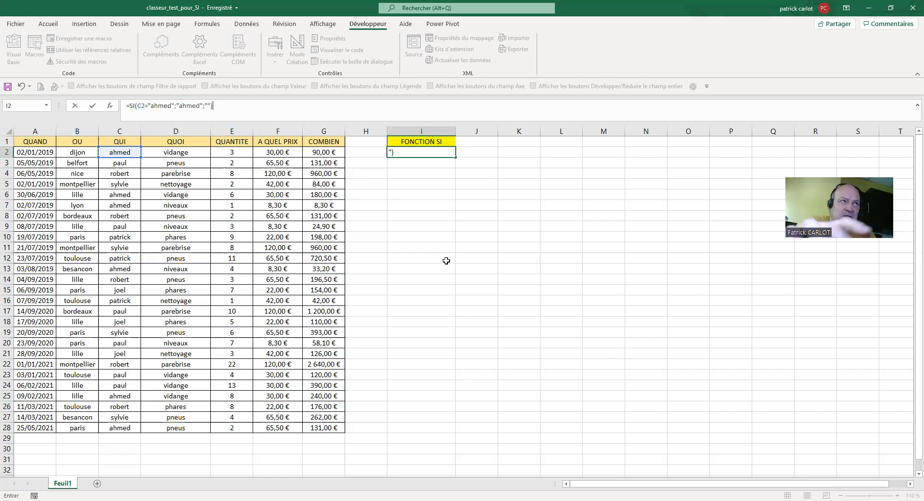
key(Return)
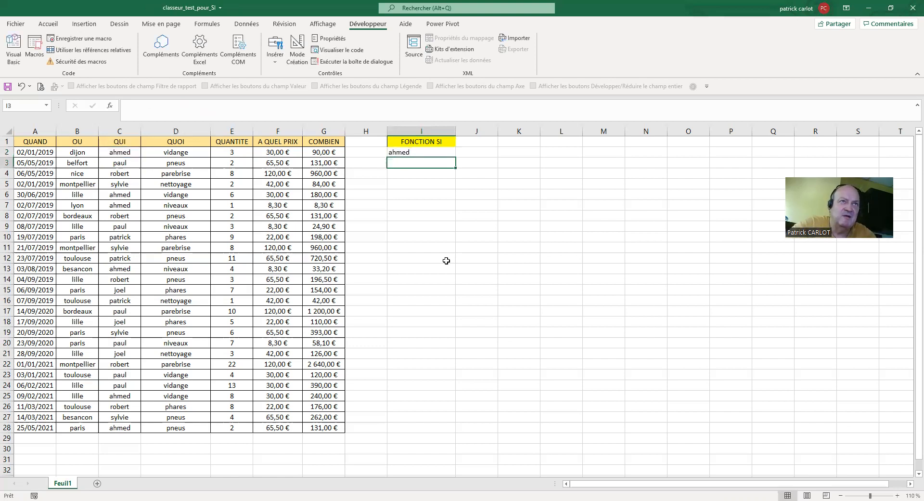
click(420, 152)
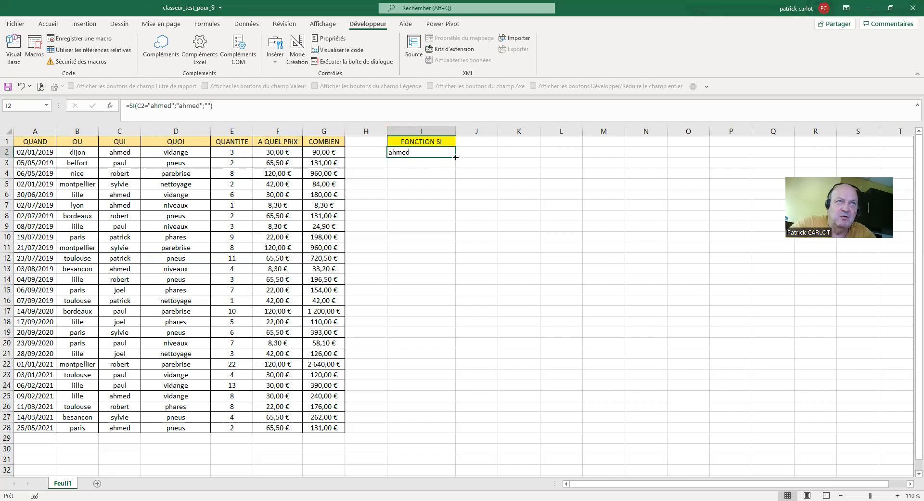
drag(455, 156, 447, 396)
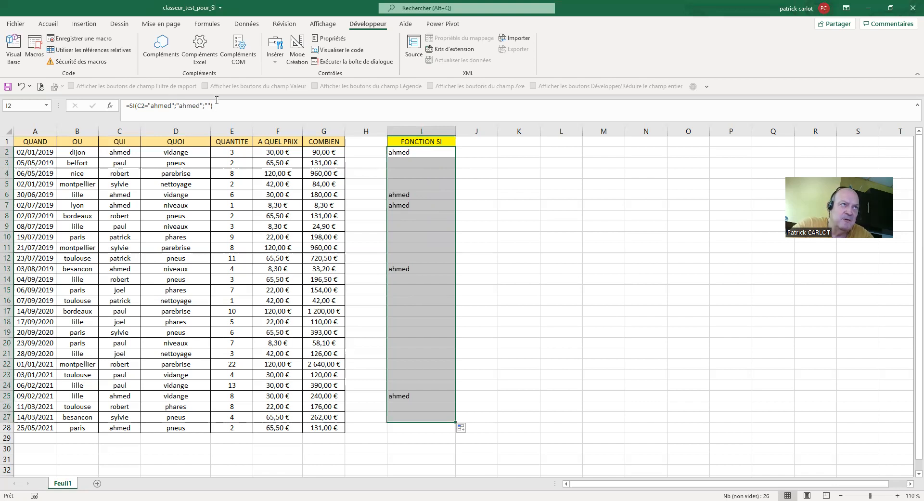
- In the I2 formula, replace the name in the logical test with the first name shown in C3
click(171, 104)
key(BackSpace)
key(BackSpace)
key(BackSpace)
key(BackSpace)
key(BackSpace)
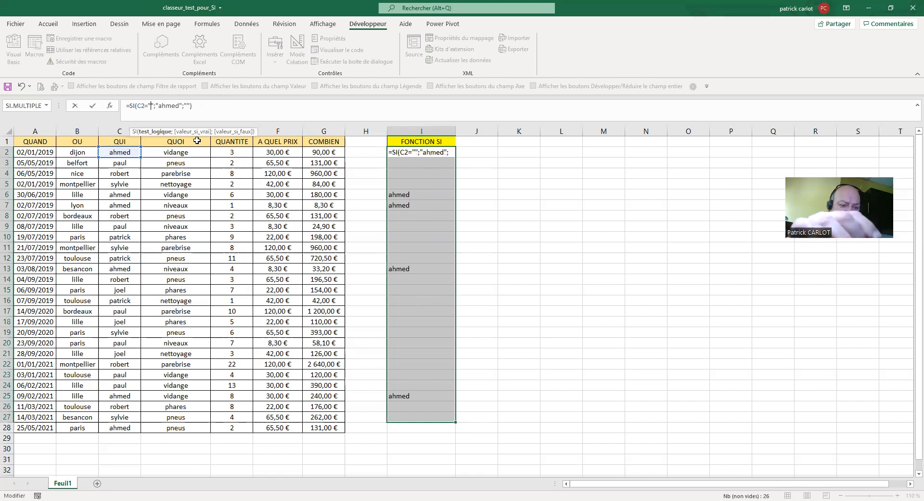
text(paul)
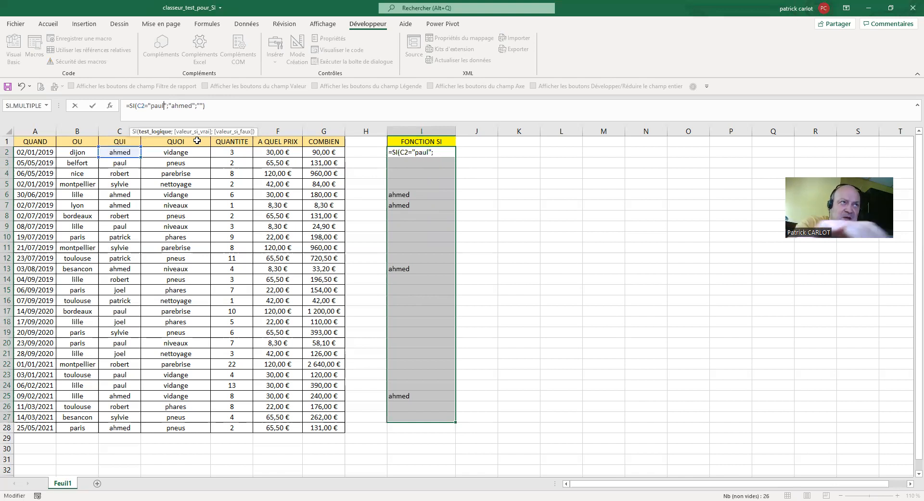
- Set the formula's value-if-true to the first name shown in C3 and fill I2 down to I30
click(193, 104)
key(BackSpace)
key(BackSpace)
key(BackSpace)
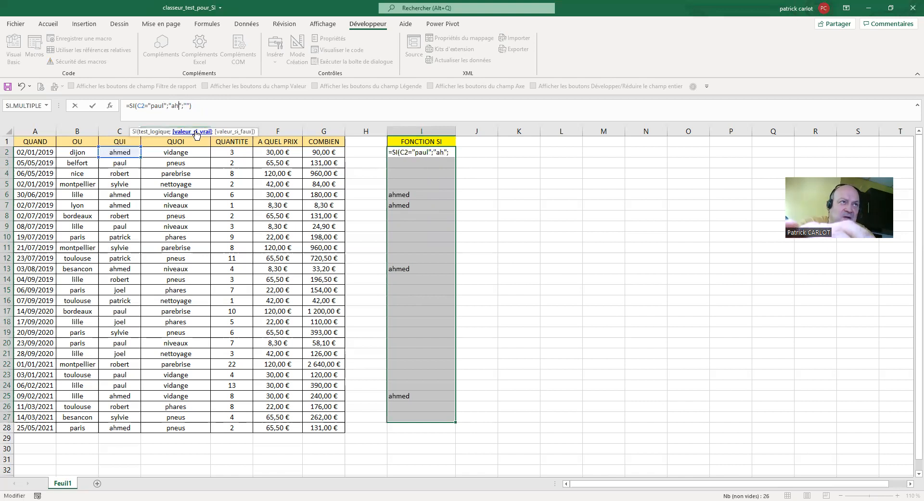
key(BackSpace)
key(BackSpace)
text(paul)
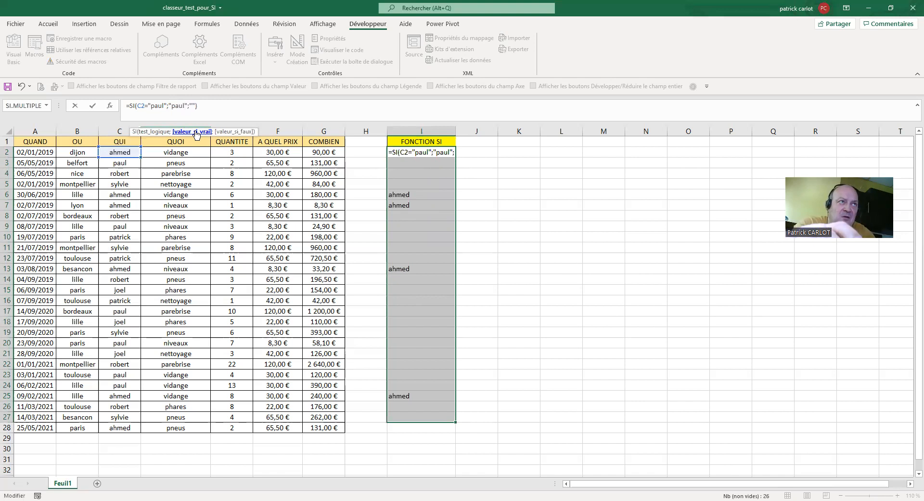
click(417, 151)
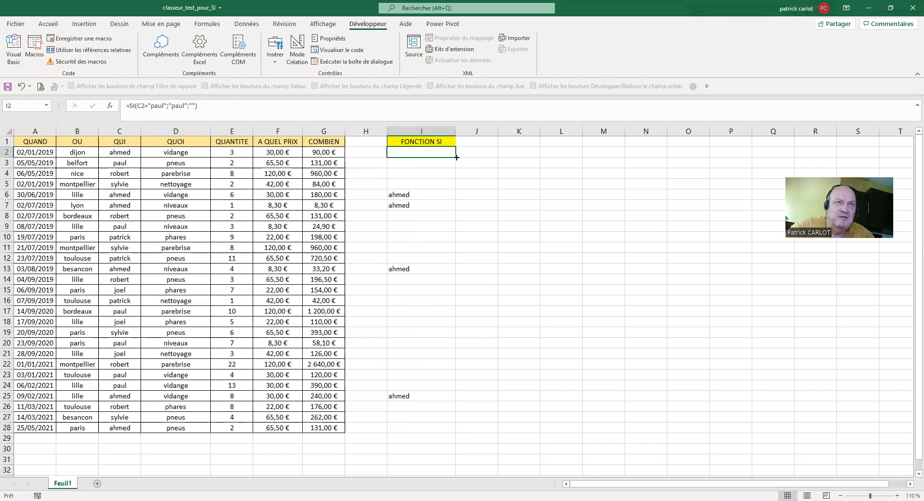
drag(455, 157, 431, 451)
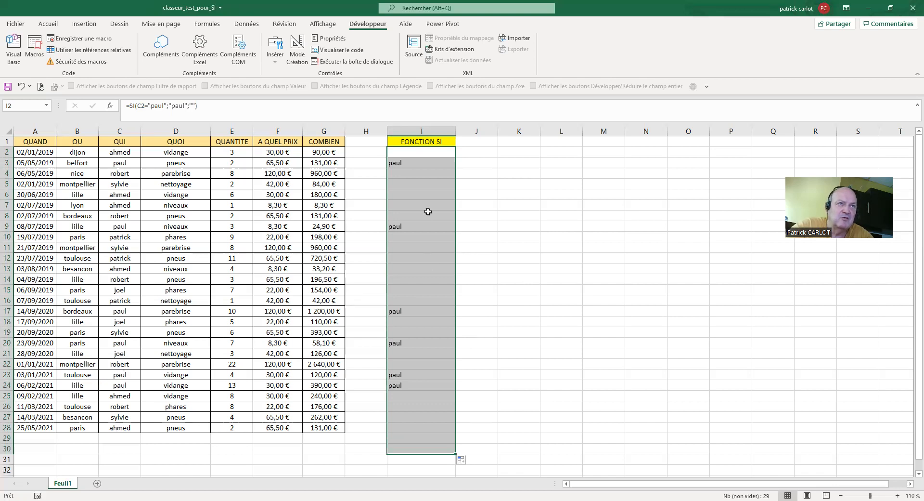
- Edit the I2 formula so its logical test compares C2 with the first name shown in C4
click(399, 151)
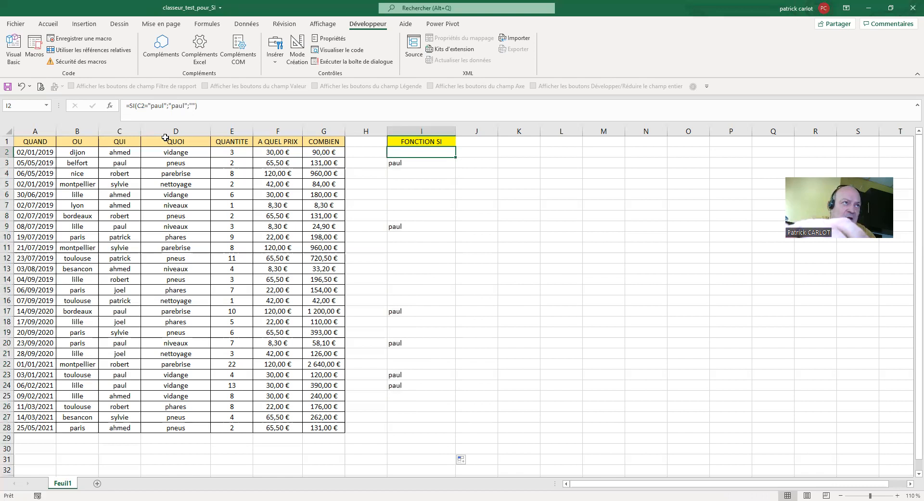
key(F2)
key(Left)
key(Left)
key(Left)
key(Left)
key(Left)
key(Left)
key(Left)
key(Left)
key(Left)
key(Left)
key(Left)
key(Left)
key(BackSpace)
key(BackSpace)
key(BackSpace)
key(BackSpace)
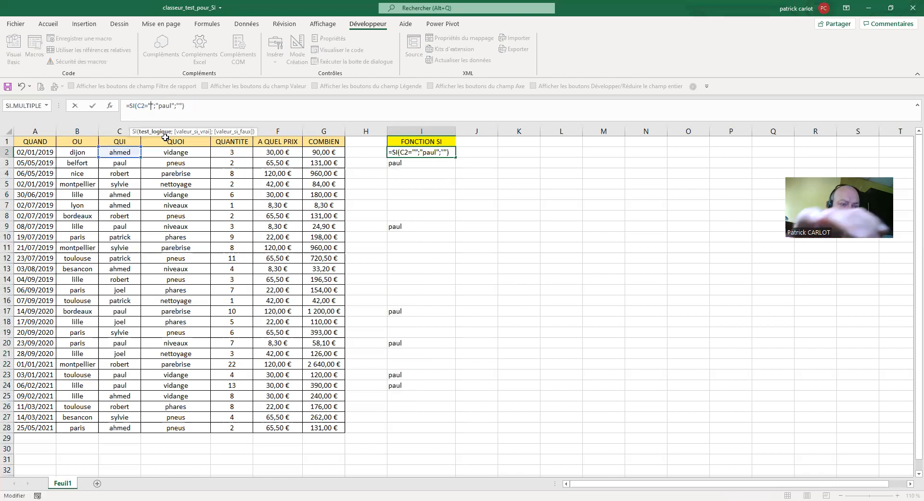
text(robert)
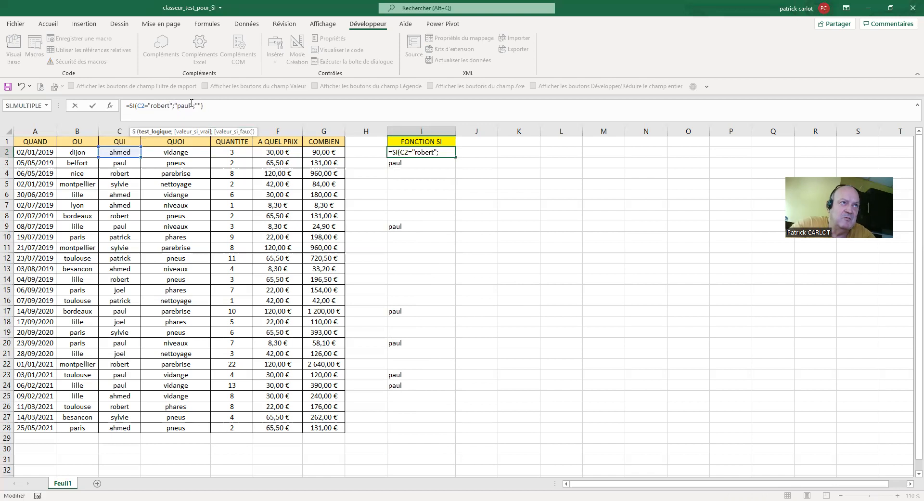
- Set the formula's value-if-true to the first name shown in C4 and fill I2 down to I29
click(191, 104)
key(BackSpace)
key(BackSpace)
key(BackSpace)
key(BackSpace)
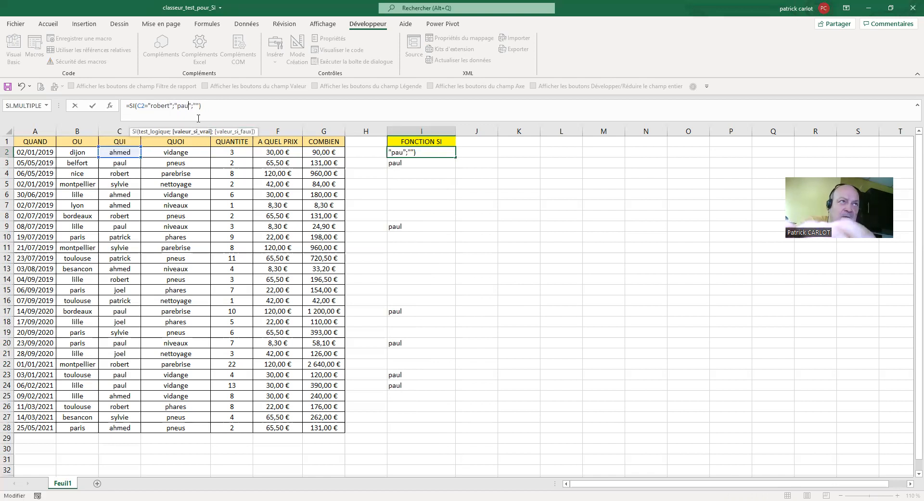
text(robert)
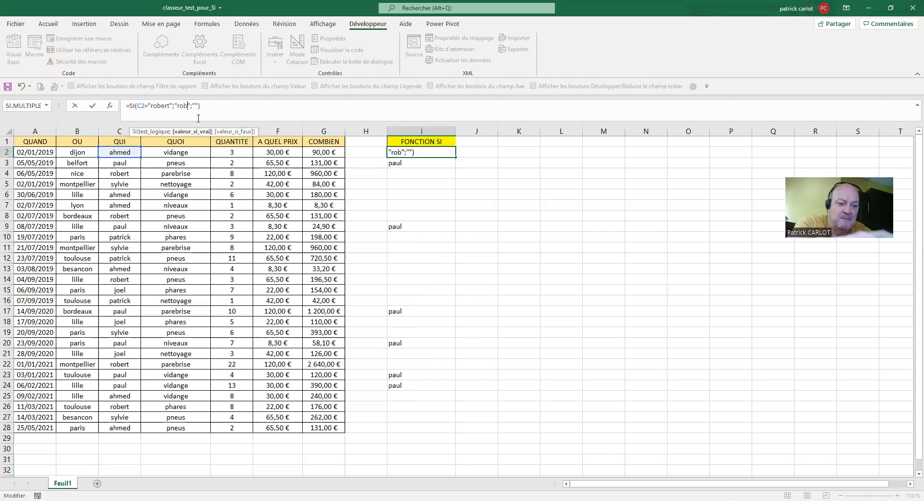
key(Return)
click(422, 151)
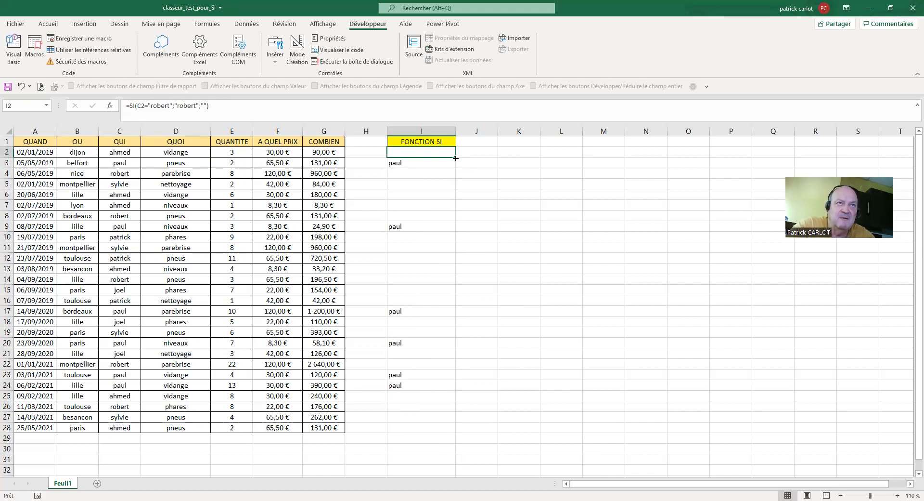
drag(455, 157, 447, 442)
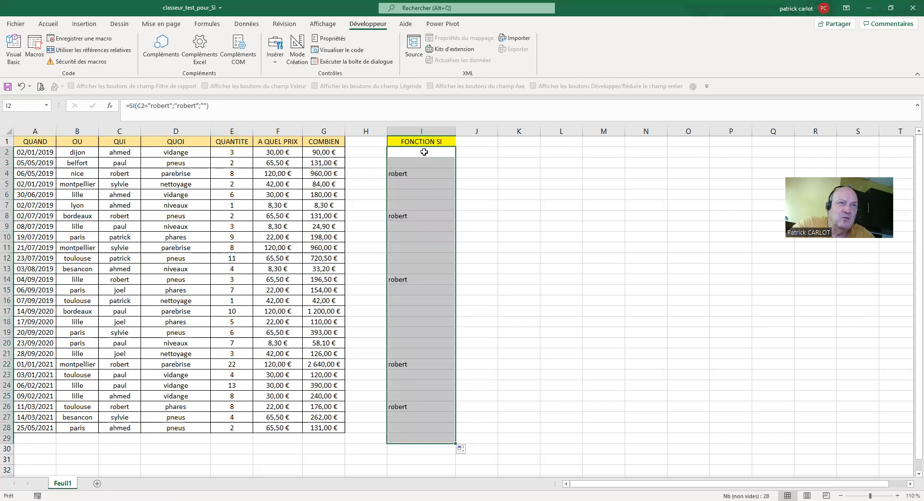
- Change the name in the I2 formula's logical test to the first name shown in C5
click(424, 152)
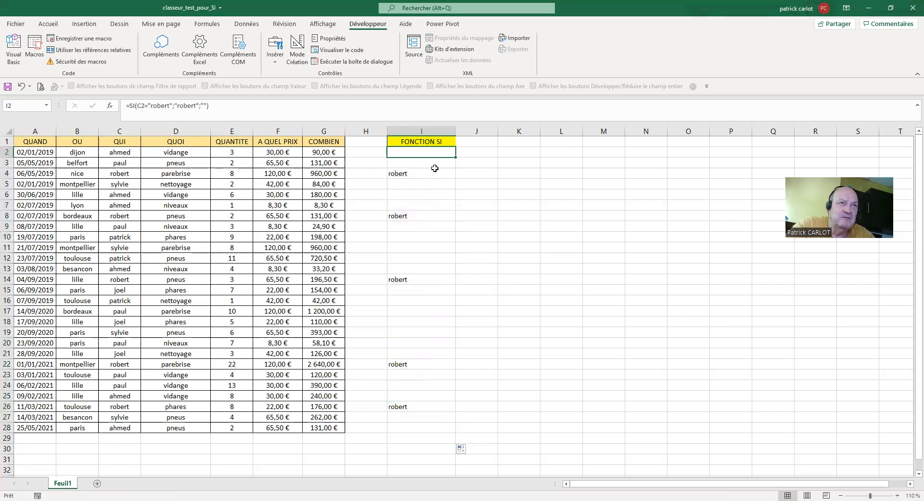
click(170, 121)
key(BackSpace)
key(BackSpace)
key(BackSpace)
key(BackSpace)
key(BackSpace)
key(BackSpace)
text(sy)
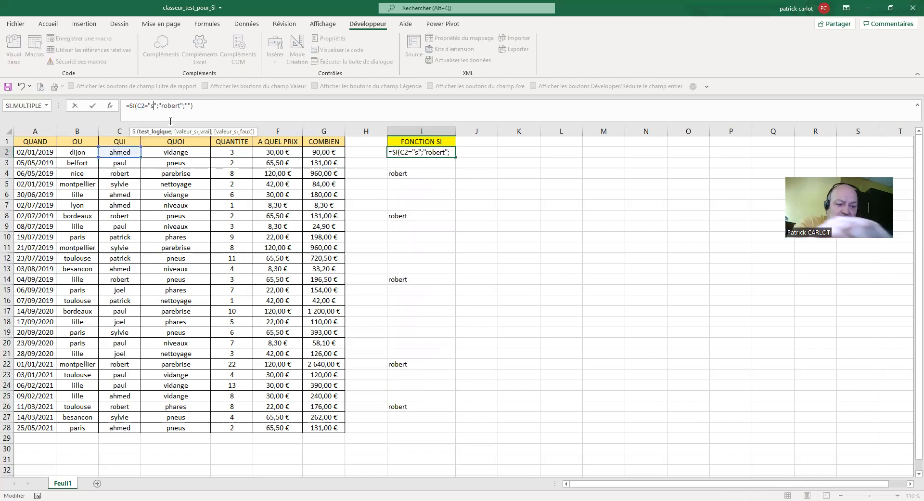
text(lvie)
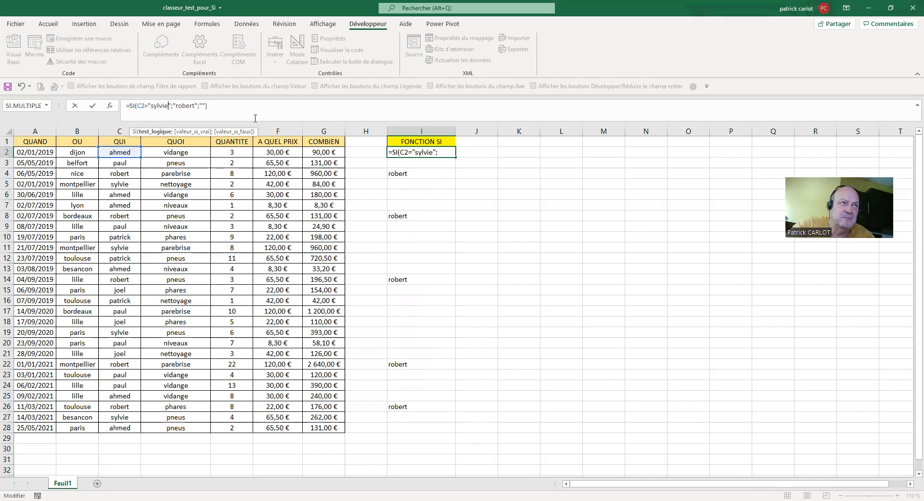
- Set the formula's value-if-true to the first name shown in C5 and fill I2 down to I30
click(195, 104)
key(BackSpace)
key(BackSpace)
key(BackSpace)
key(BackSpace)
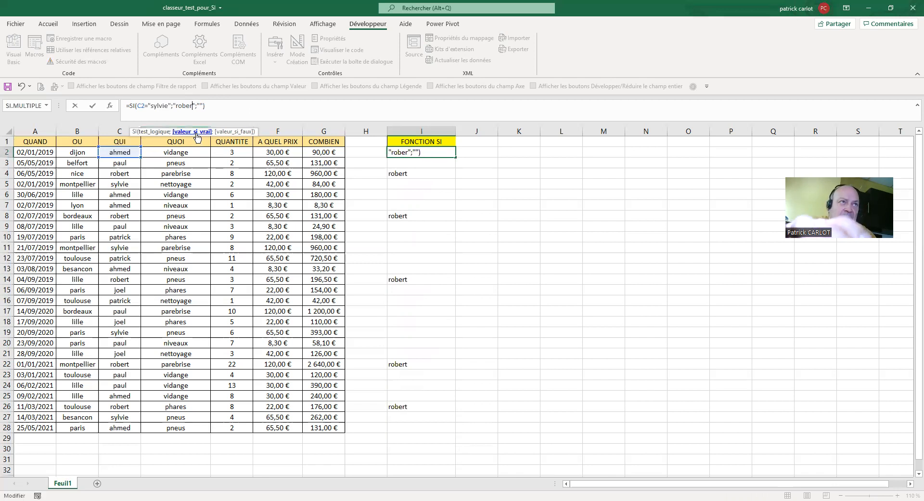
key(BackSpace)
key(BackSpace)
text(sylvie)
key(Return)
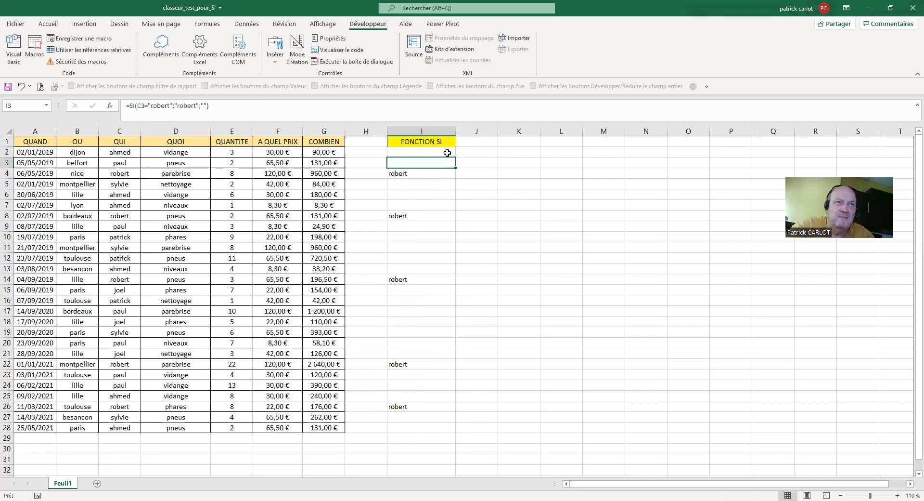
click(433, 152)
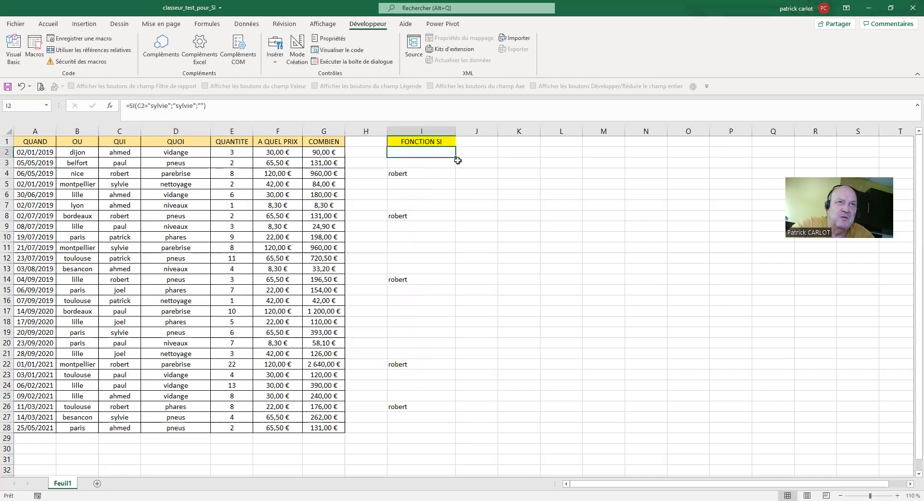
drag(455, 158, 449, 450)
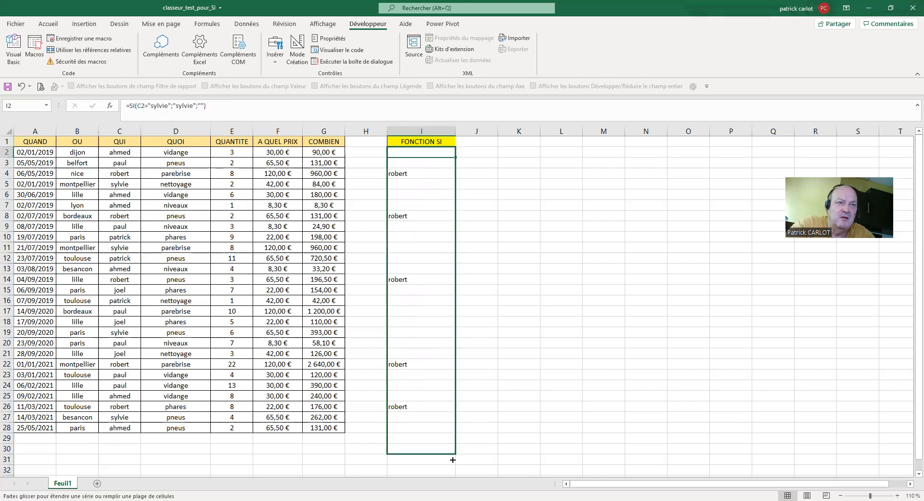